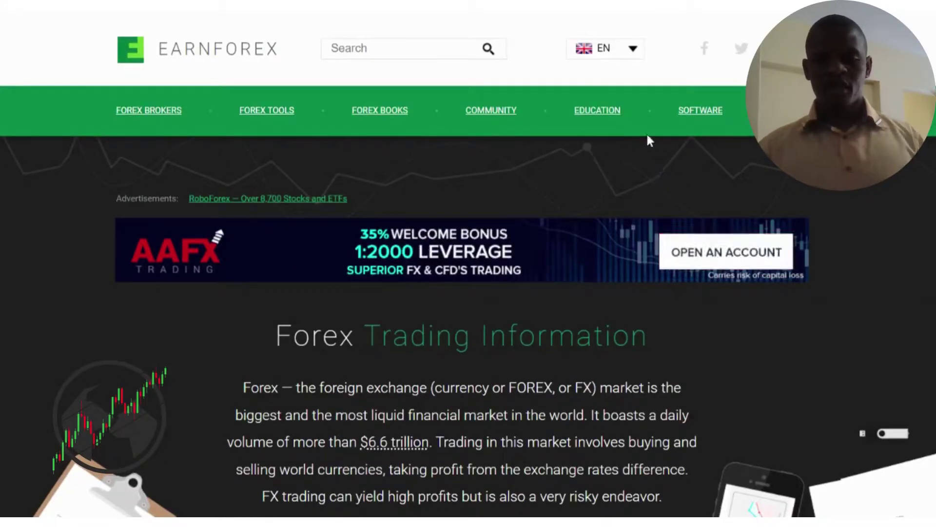
- Go to the online Position Size Calculator page from EarnForex's FOREX TOOLS menu
{"action": "scroll", "coordinate": [659, 228], "scroll_direction": "down", "scroll_amount": 2}
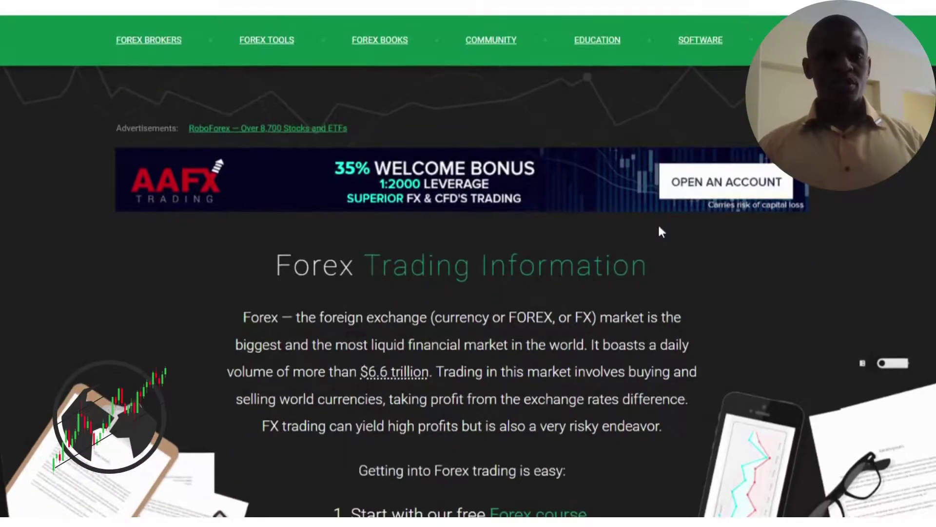
{"action": "scroll", "coordinate": [659, 232], "scroll_direction": "up", "scroll_amount": 2}
{"action": "scroll", "coordinate": [660, 233], "scroll_direction": "down", "scroll_amount": 2}
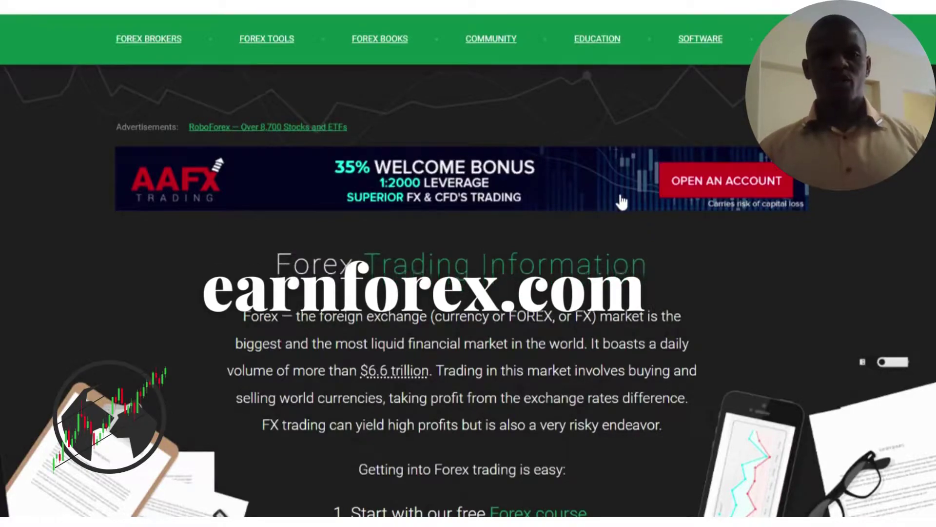
{"action": "mouse_move", "coordinate": [266, 39]}
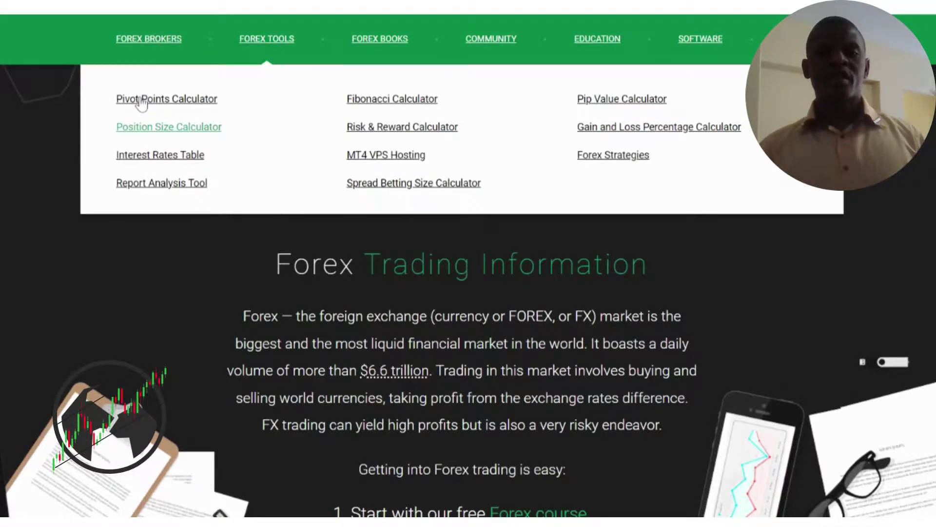
{"action": "scroll", "coordinate": [810, 332], "scroll_direction": "down", "scroll_amount": 15}
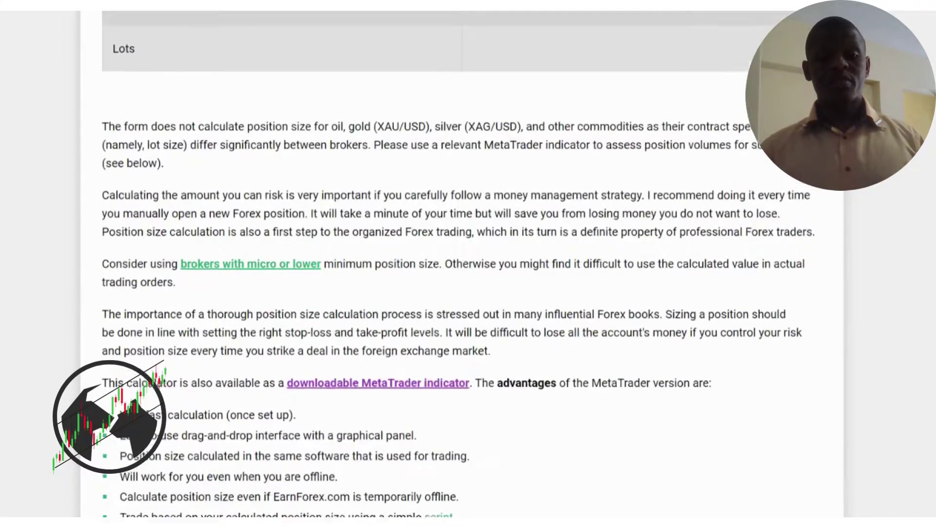
- Scroll the MetaTrader indicator page down to its Downloads and Installation sections
{"action": "scroll", "coordinate": [810, 324], "scroll_direction": "down", "scroll_amount": 3}
{"action": "scroll", "coordinate": [812, 324], "scroll_direction": "up", "scroll_amount": 2}
{"action": "scroll", "coordinate": [814, 324], "scroll_direction": "up", "scroll_amount": 3}
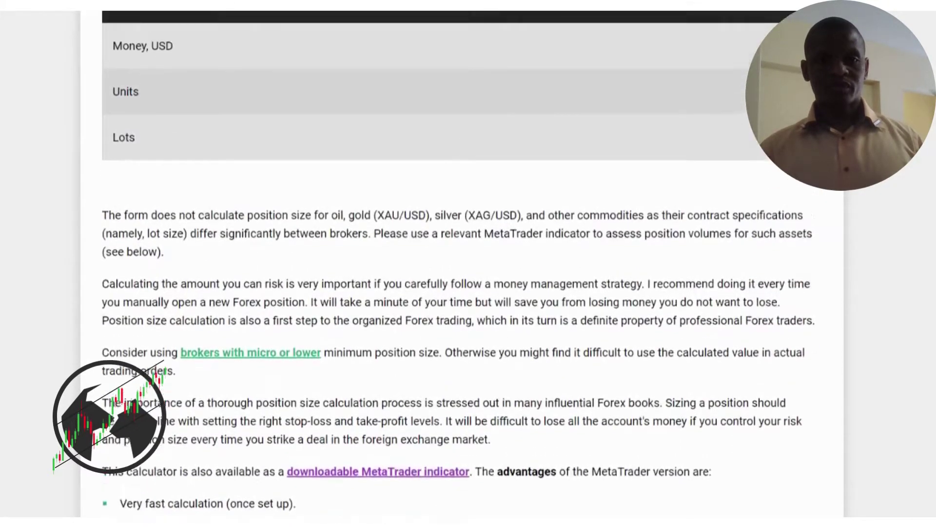
{"action": "scroll", "coordinate": [811, 323], "scroll_direction": "down", "scroll_amount": 7}
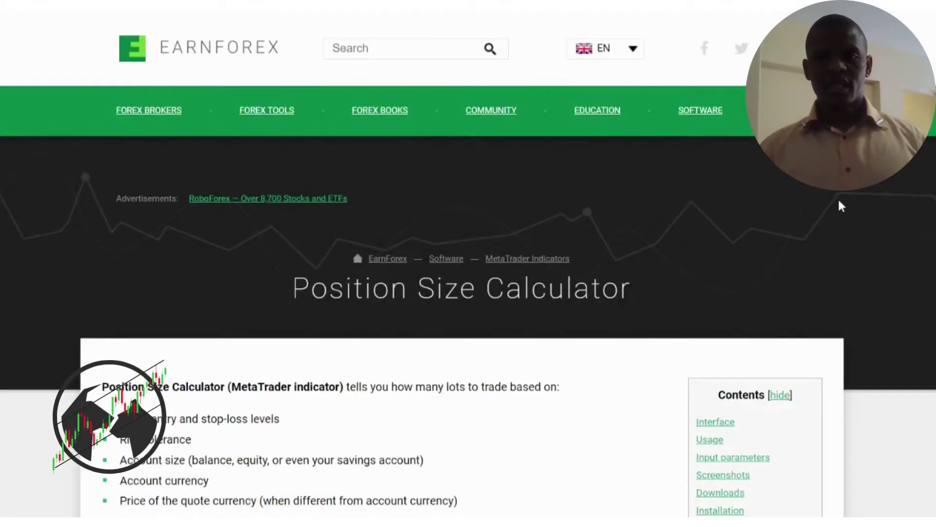
{"action": "scroll", "coordinate": [837, 201], "scroll_direction": "down", "scroll_amount": 6}
{"action": "scroll", "coordinate": [920, 194], "scroll_direction": "down", "scroll_amount": 20}
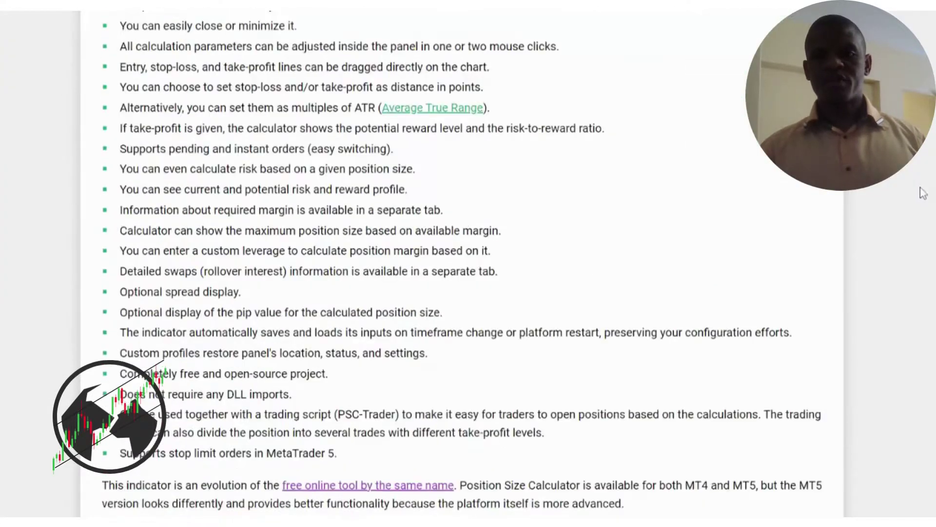
{"action": "scroll", "coordinate": [925, 191], "scroll_direction": "down", "scroll_amount": 20}
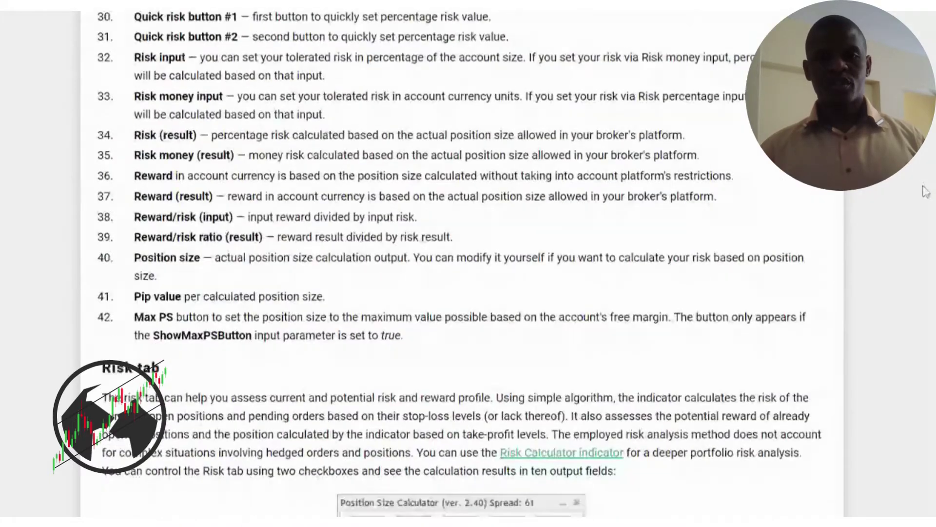
{"action": "scroll", "coordinate": [928, 189], "scroll_direction": "down", "scroll_amount": 20}
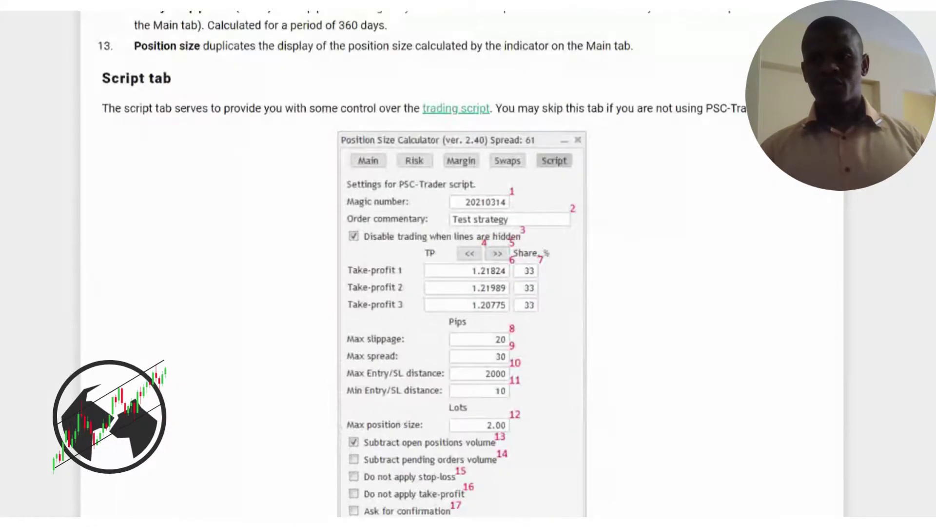
{"action": "scroll", "coordinate": [468, 264], "scroll_direction": "up", "scroll_amount": 20}
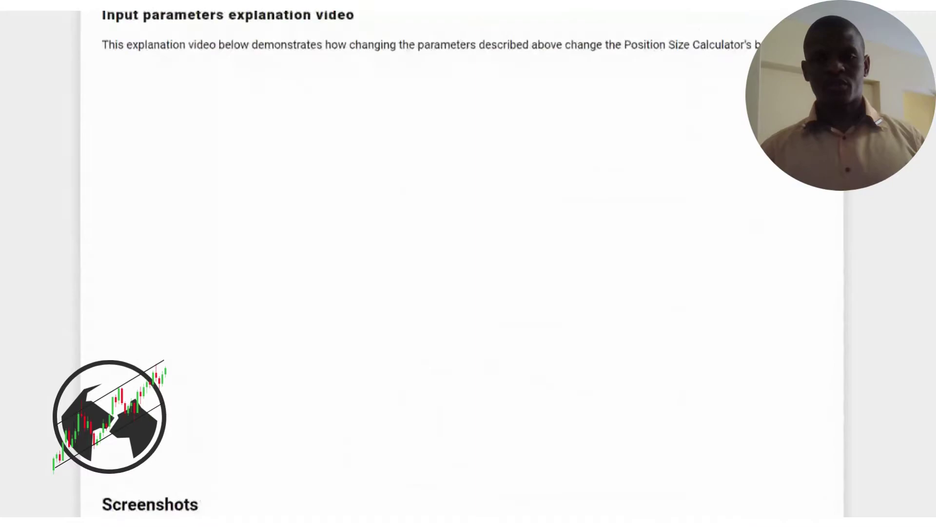
{"action": "scroll", "coordinate": [468, 263], "scroll_direction": "down", "scroll_amount": 20}
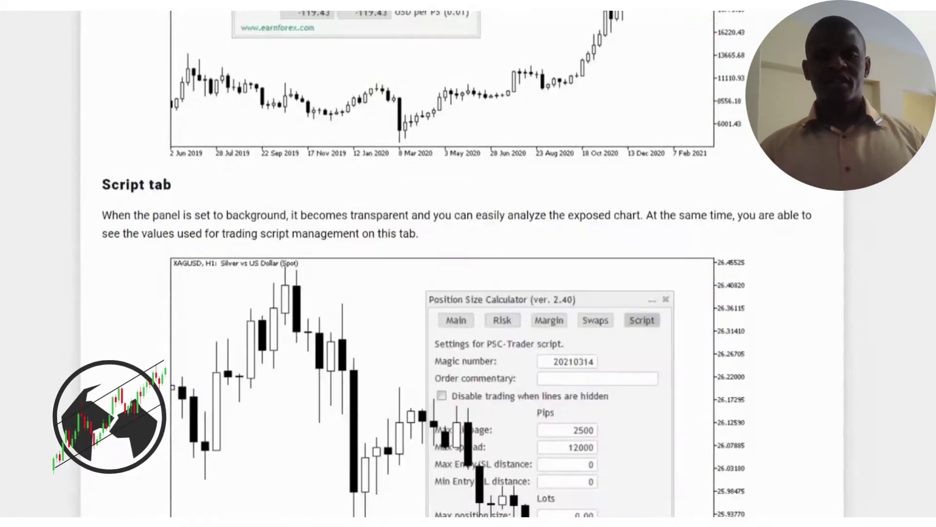
{"action": "scroll", "coordinate": [468, 263], "scroll_direction": "down", "scroll_amount": 10}
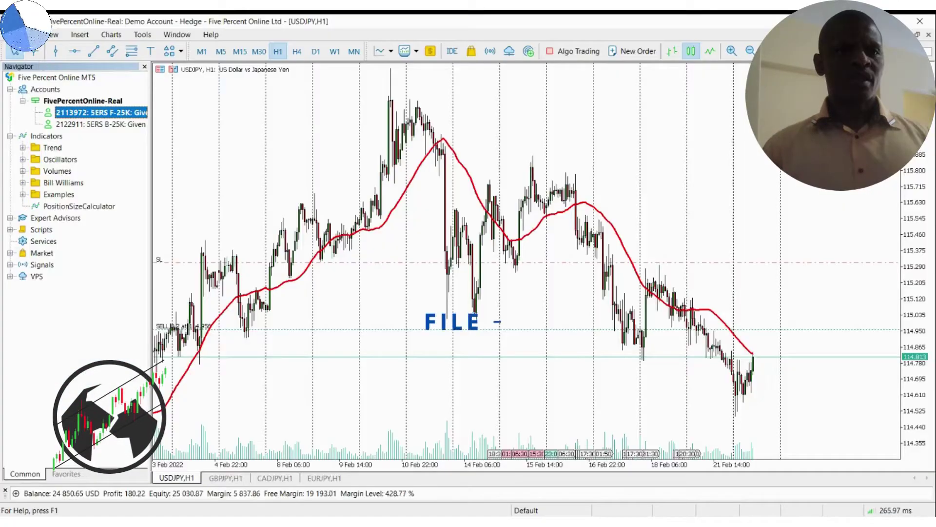
- Open MetaTrader 5's data folder through File > Open Data Folder
{"action": "left_click", "coordinate": [12, 34]}
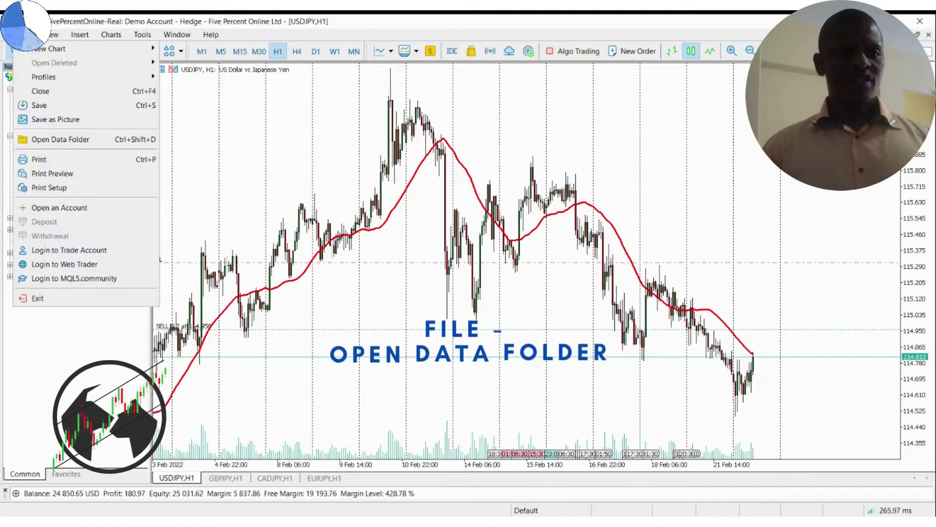
{"action": "left_click", "coordinate": [59, 139]}
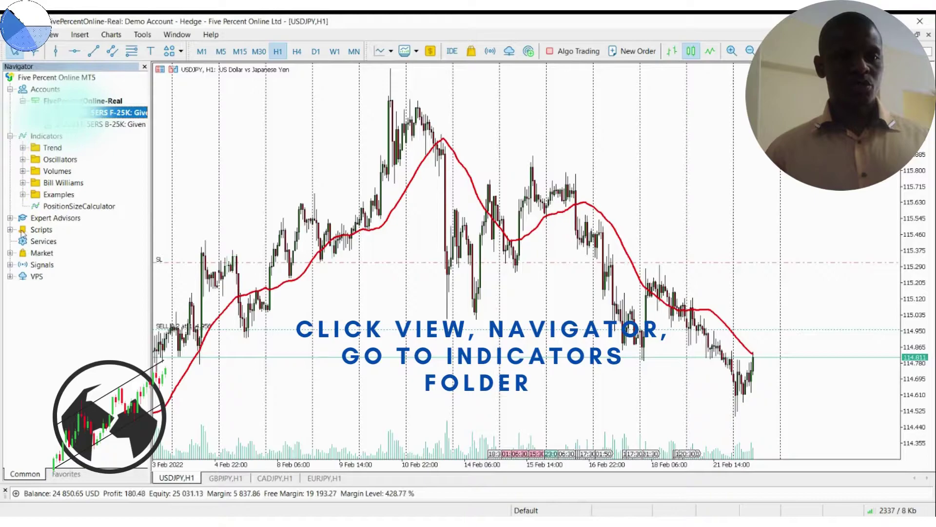
- Attach PositionSizeCalculator from the Navigator's Indicators to the USDJPY chart, accepting default inputs
{"action": "left_click", "coordinate": [12, 137]}
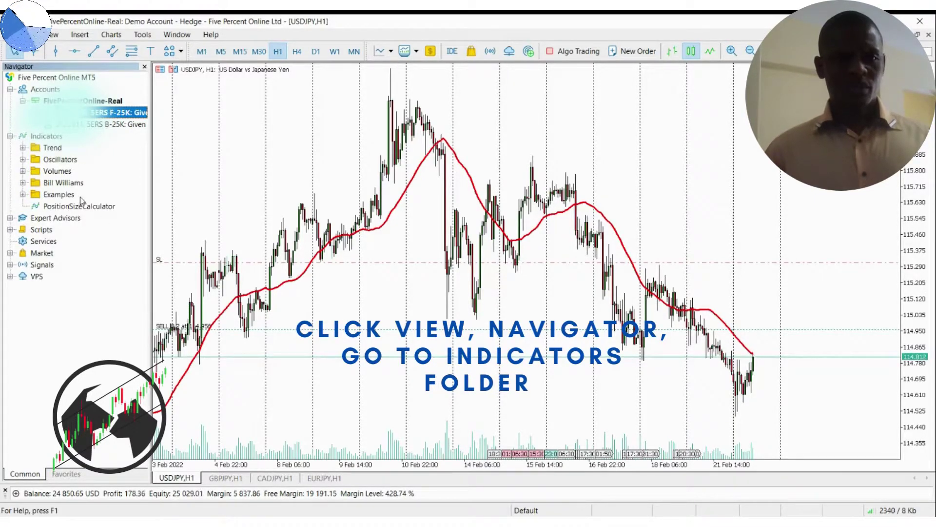
{"action": "left_click", "coordinate": [79, 207]}
{"action": "left_click", "coordinate": [10, 137]}
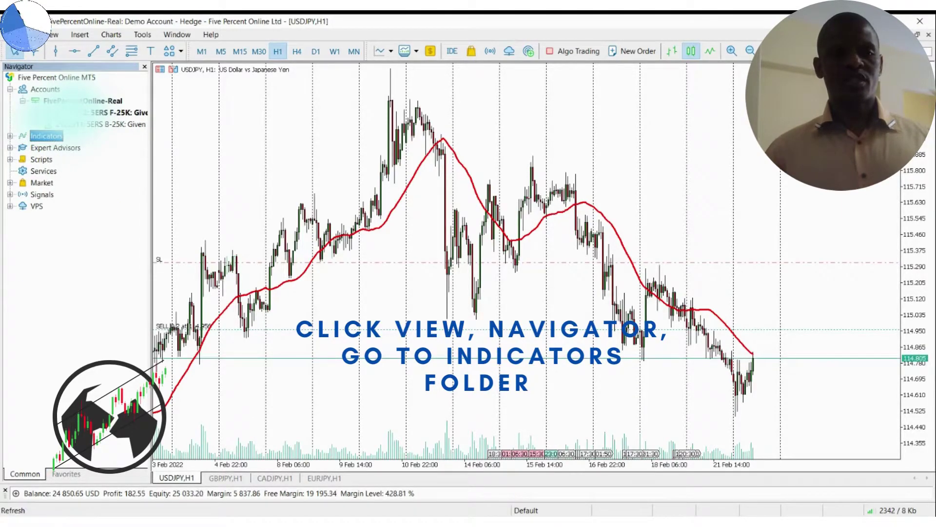
{"action": "left_click", "coordinate": [10, 137]}
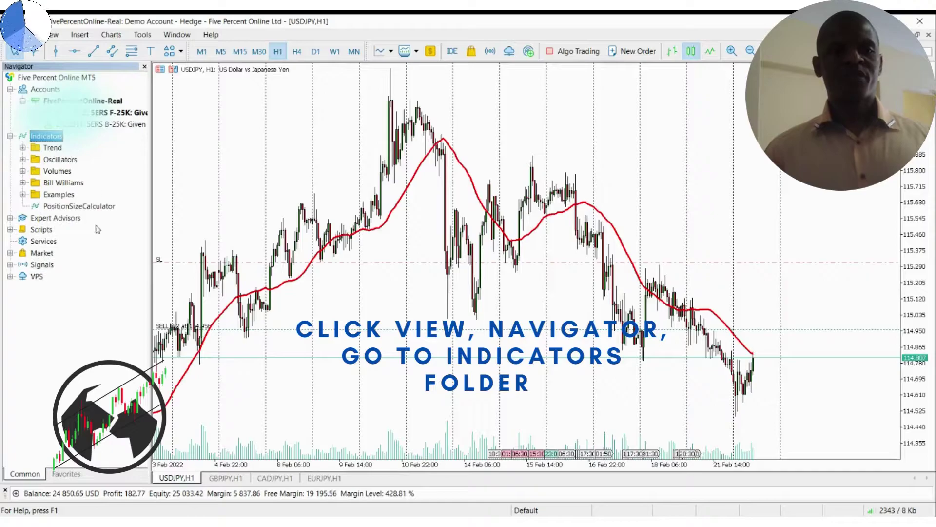
{"action": "left_click", "coordinate": [74, 207]}
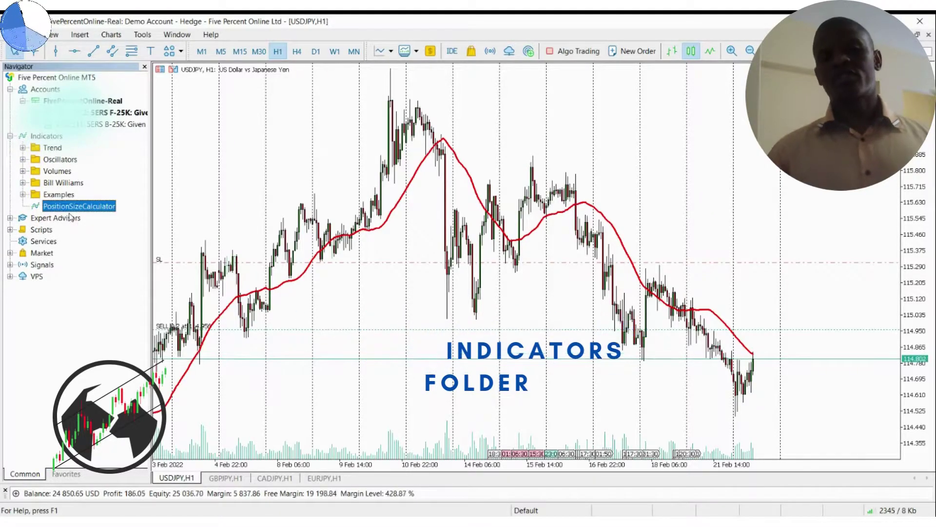
{"action": "right_click", "coordinate": [89, 209]}
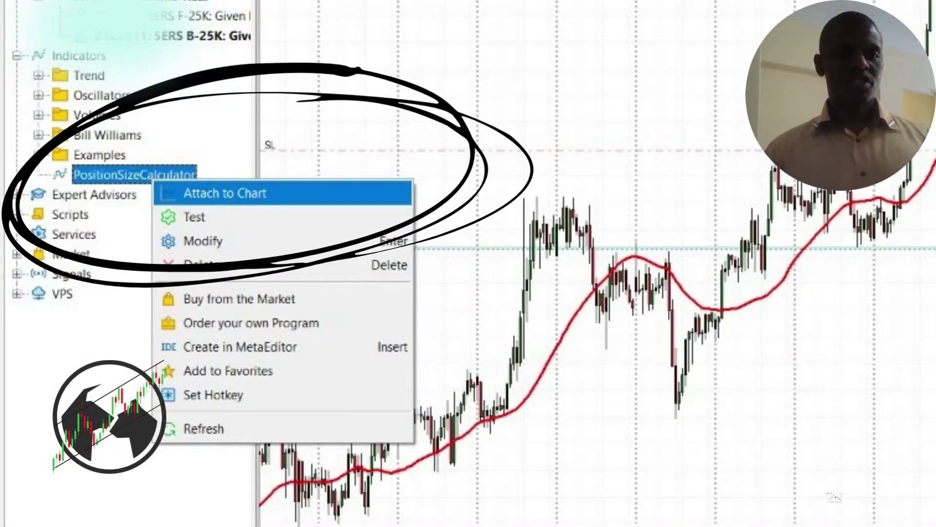
{"action": "left_click", "coordinate": [225, 193]}
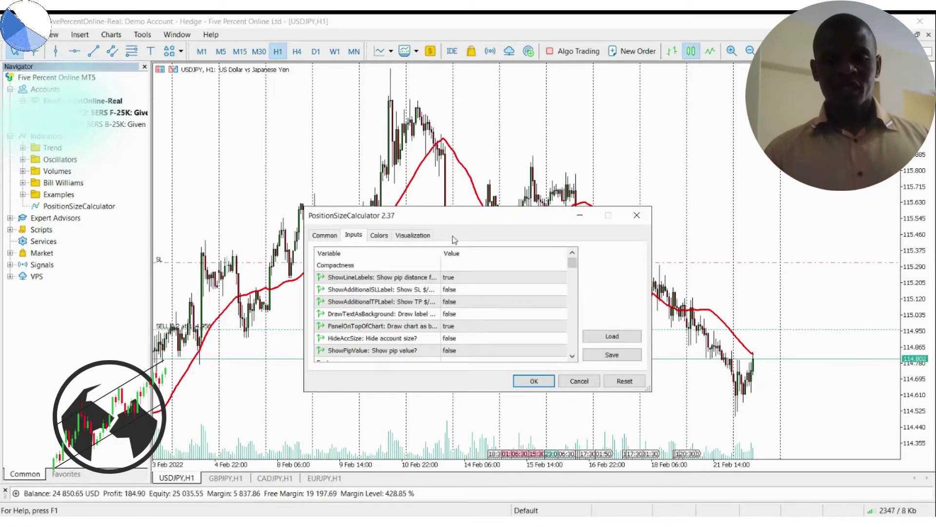
{"action": "left_click", "coordinate": [534, 381]}
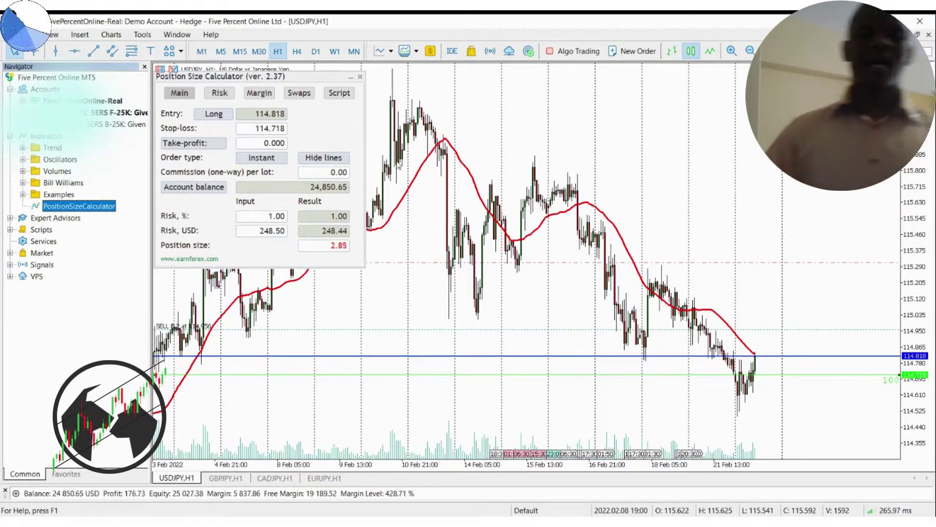
- Drag the calculator panel toward the centre and the stop-loss line down to 114.482
{"action": "left_click", "coordinate": [298, 82]}
{"action": "scroll", "coordinate": [329, 85], "scroll_direction": "up", "scroll_amount": 3}
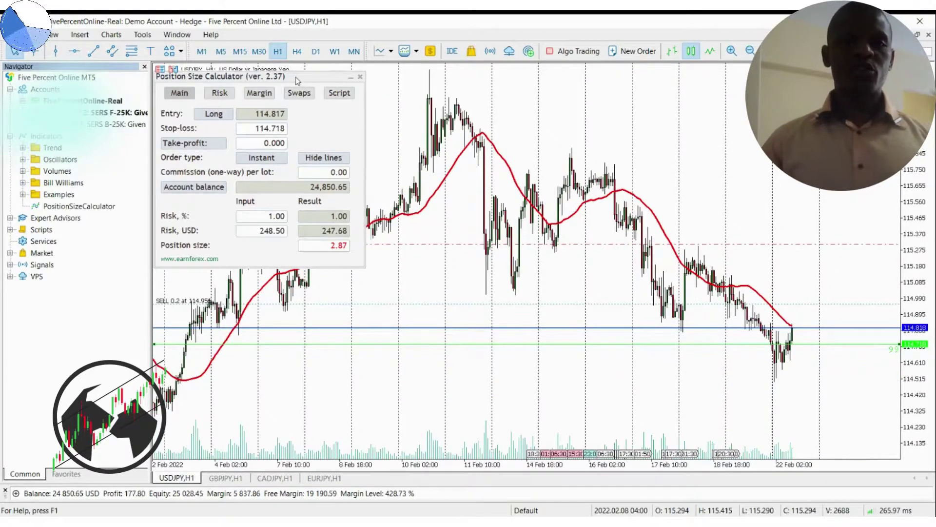
{"action": "left_click_drag", "start_coordinate": [185, 78], "coordinate": [301, 85]}
{"action": "scroll", "coordinate": [622, 237], "scroll_direction": "down", "scroll_amount": 3}
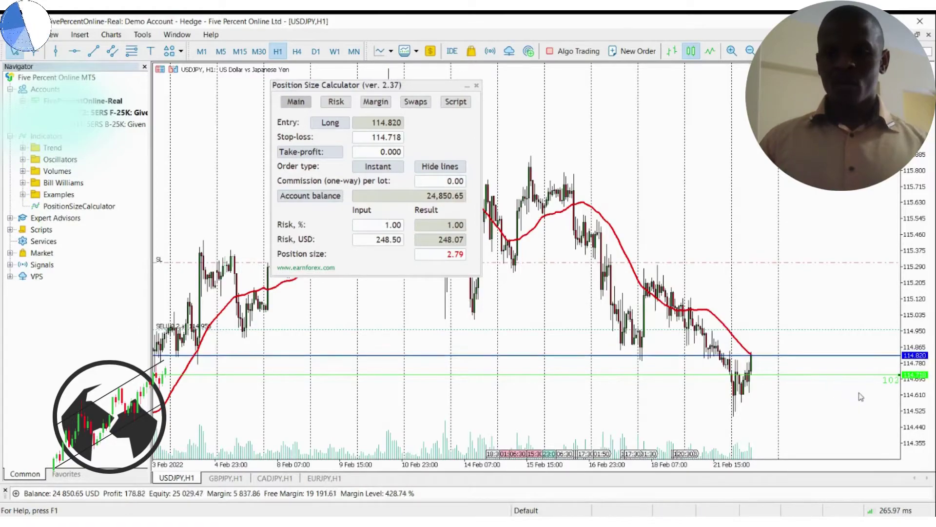
{"action": "left_click_drag", "start_coordinate": [846, 375], "coordinate": [846, 422]}
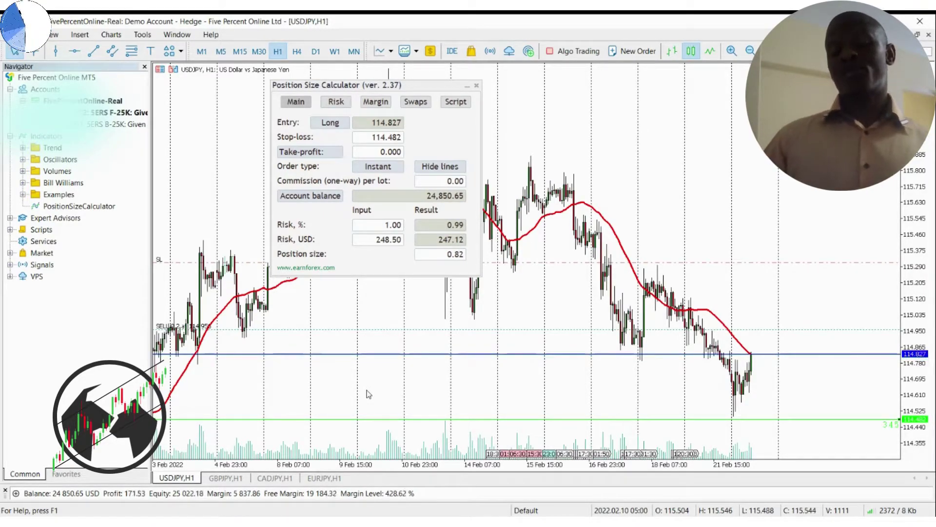
- Enter 100 USD risk, then set Risk % back to 1 and stop-loss to 114.718
{"action": "left_click", "coordinate": [389, 239]}
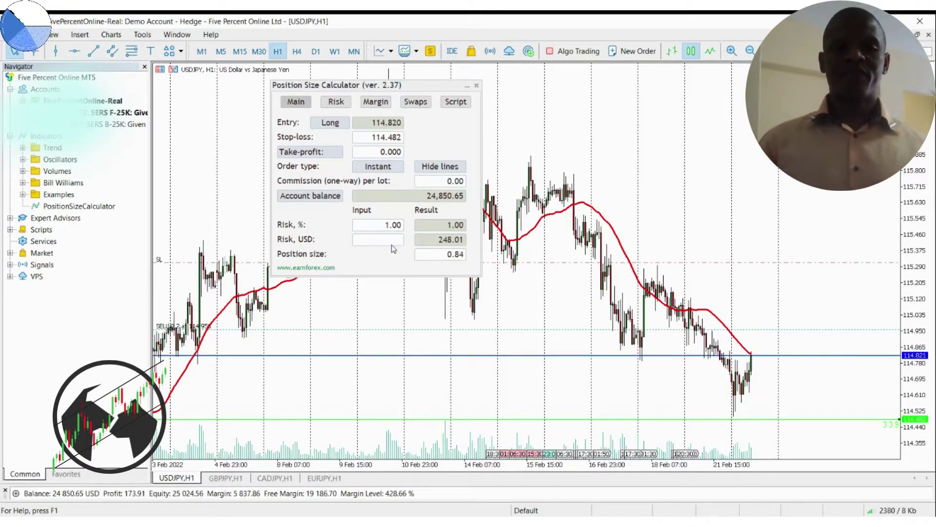
{"action": "key", "text": "Return"}
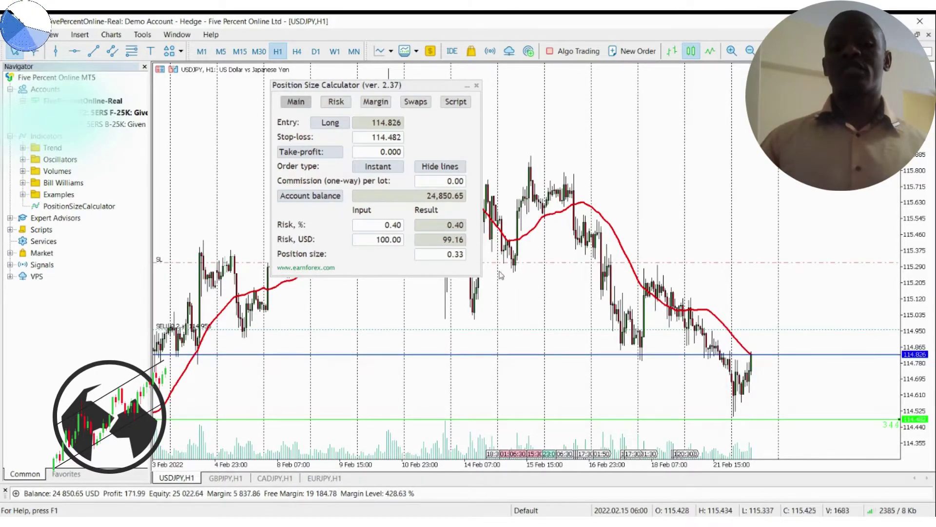
{"action": "double_click", "coordinate": [394, 225]}
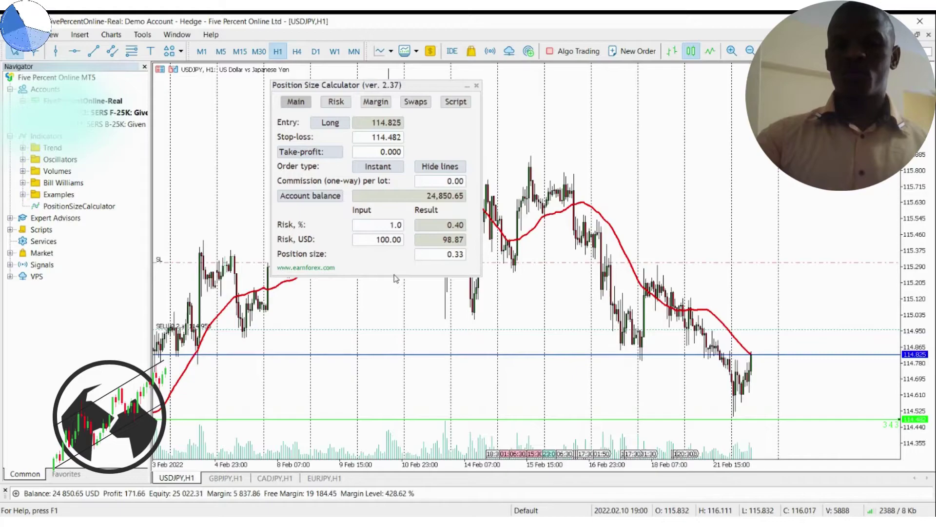
{"action": "type", "text": "1"}
{"action": "key", "text": "Return"}
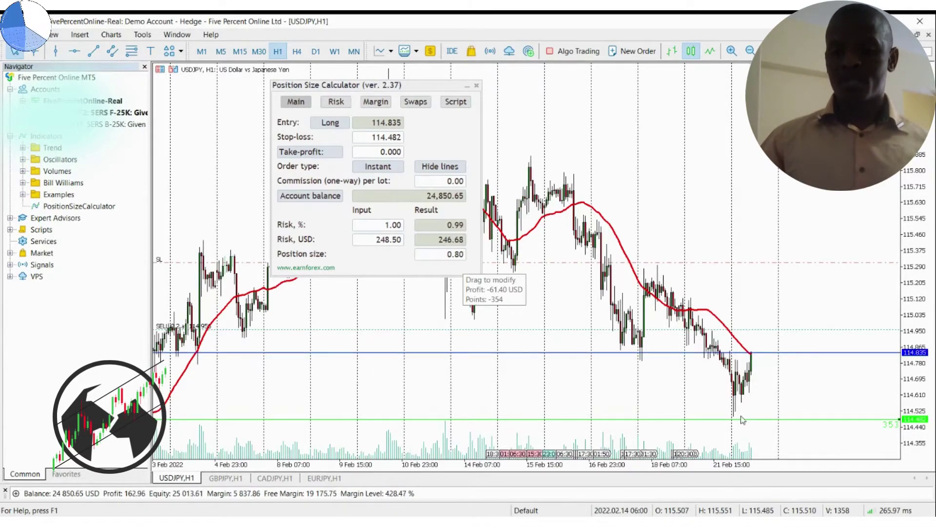
{"action": "left_click_drag", "start_coordinate": [741, 418], "coordinate": [741, 374]}
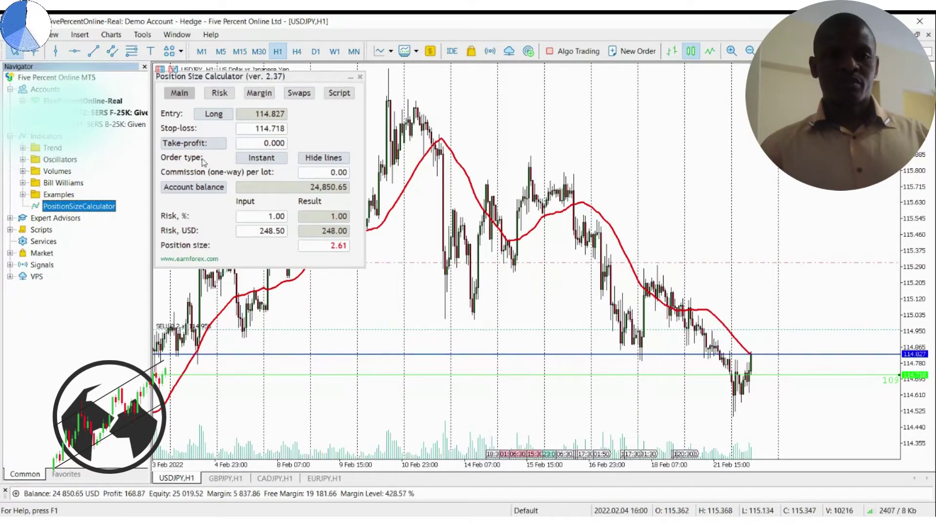
- Switch the order type to Pending, with entry at 114.973 and stop-loss at 114.482
{"action": "left_click", "coordinate": [261, 157]}
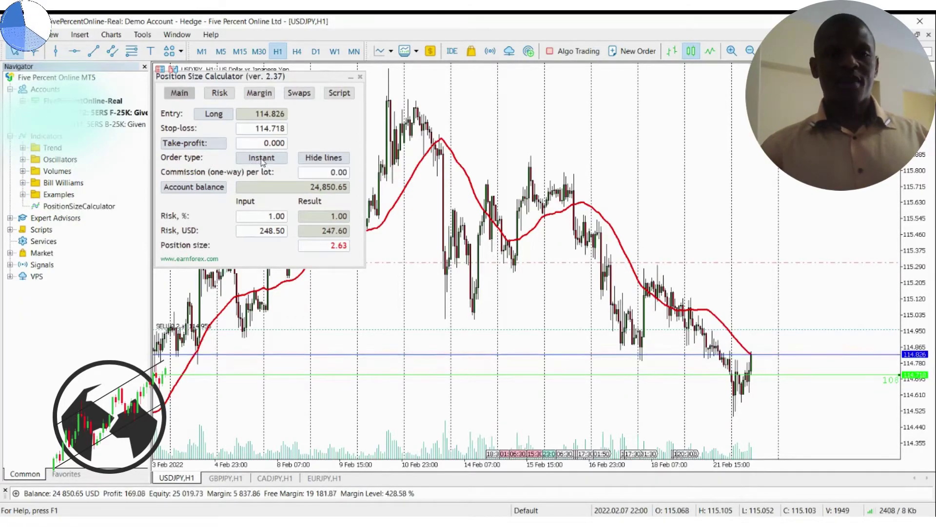
{"action": "left_click_drag", "start_coordinate": [796, 355], "coordinate": [835, 425]}
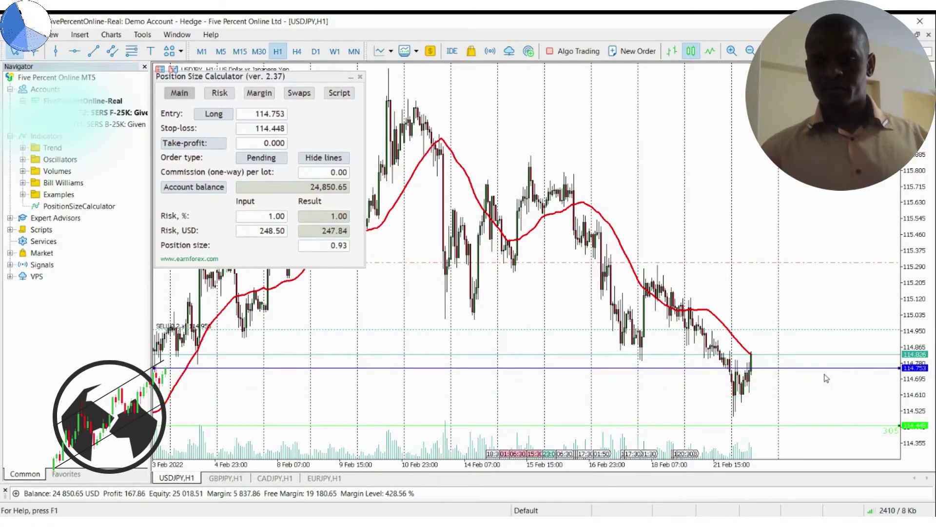
{"action": "left_click_drag", "start_coordinate": [820, 372], "coordinate": [826, 330]}
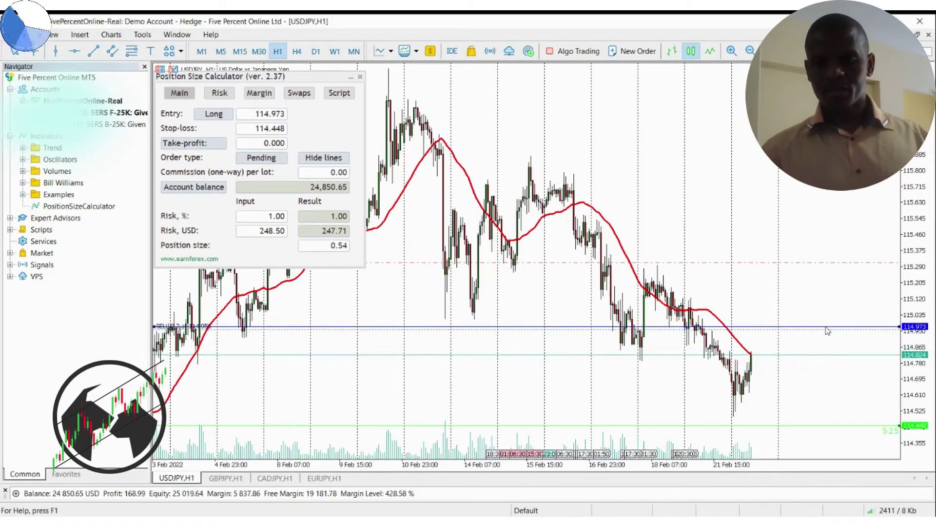
{"action": "left_click_drag", "start_coordinate": [764, 423], "coordinate": [764, 419]}
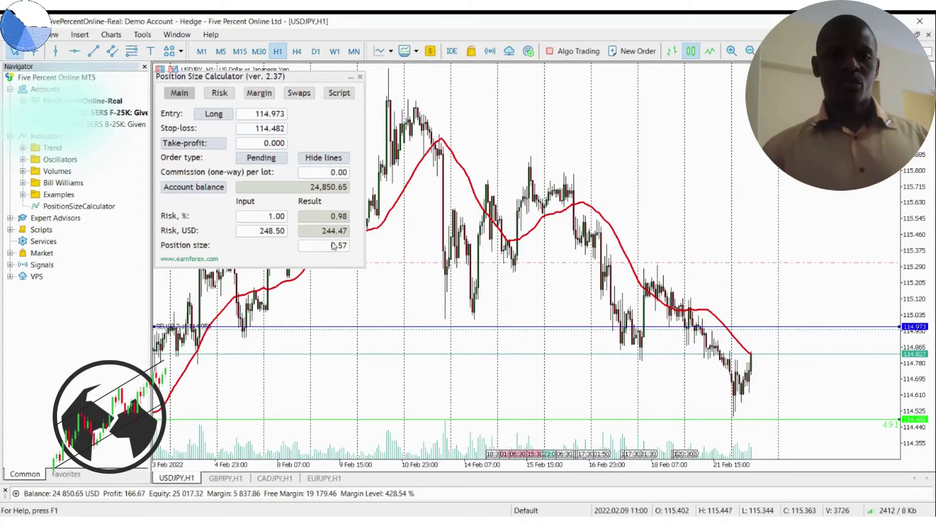
- Enter 150 in the Risk, USD field, giving 0.60% risk and a 0.34 position size
{"action": "scroll", "coordinate": [327, 247], "scroll_direction": "left", "scroll_amount": 1}
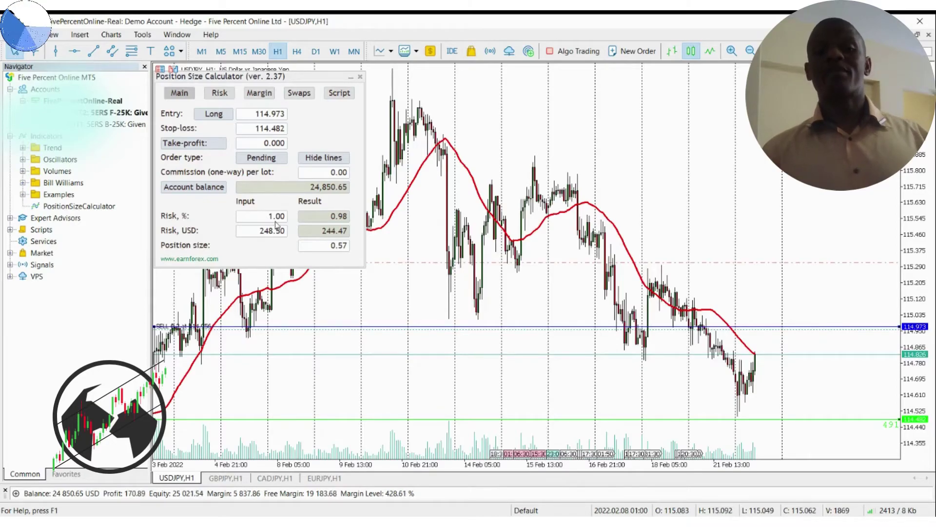
{"action": "scroll", "coordinate": [272, 238], "scroll_direction": "left", "scroll_amount": 1}
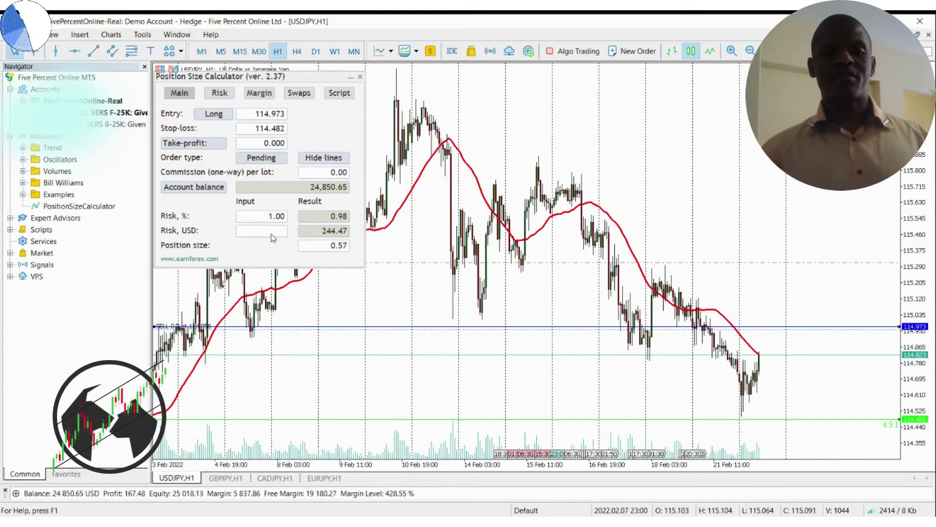
{"action": "left_click", "coordinate": [262, 233]}
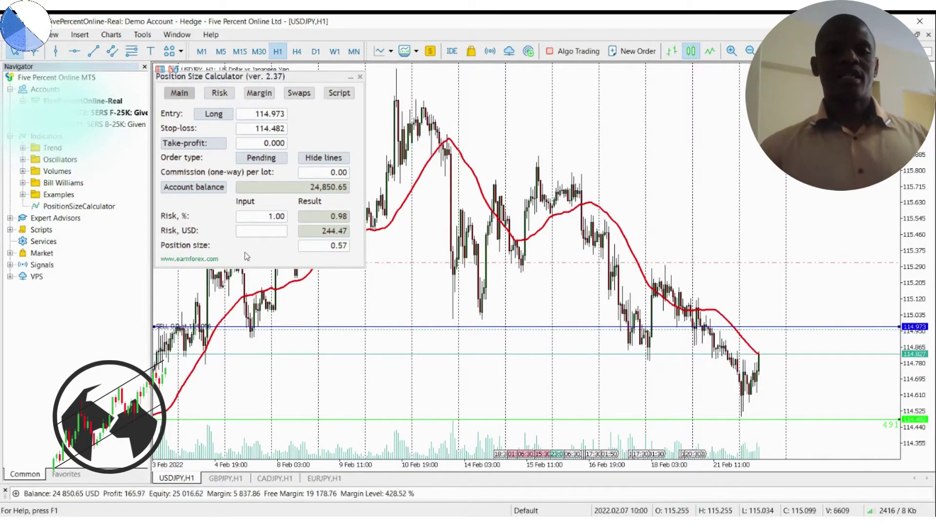
{"action": "left_click", "coordinate": [274, 236]}
{"action": "type", "text": "150"}
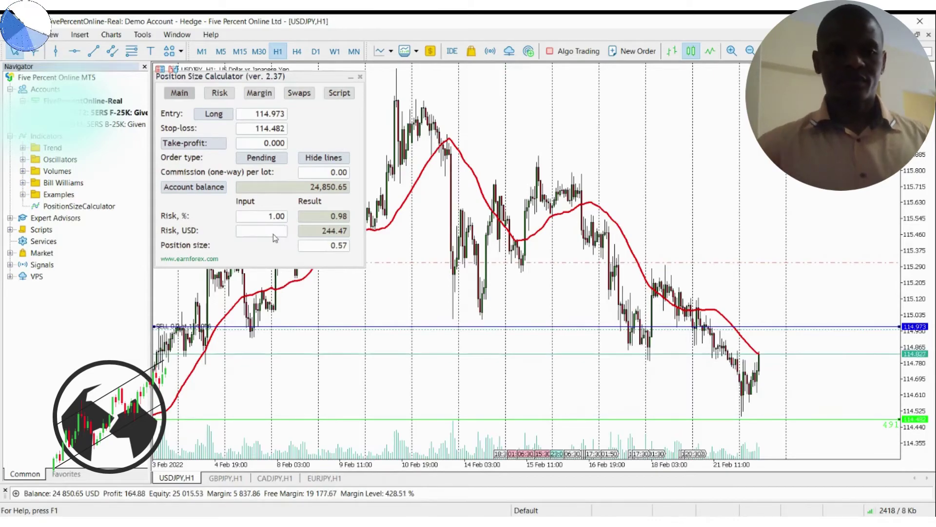
{"action": "left_click", "coordinate": [345, 248]}
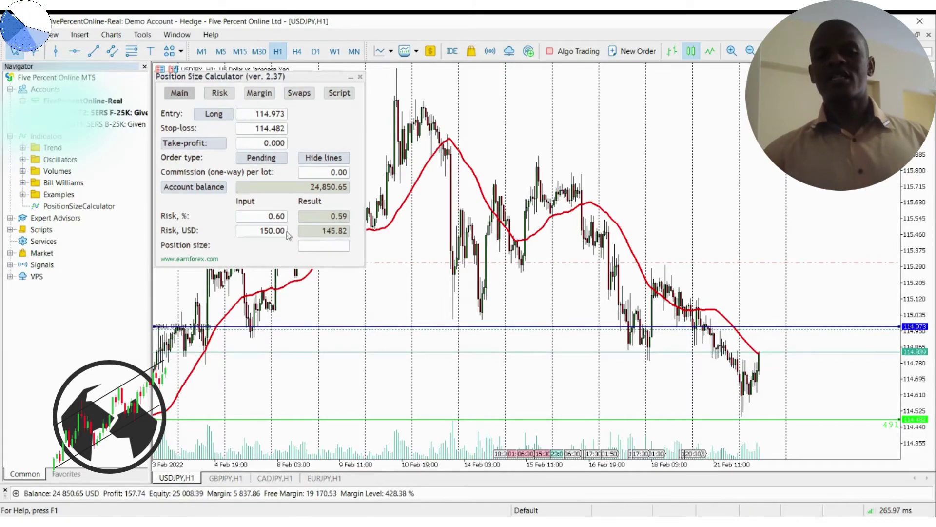
{"action": "key", "text": "Tab"}
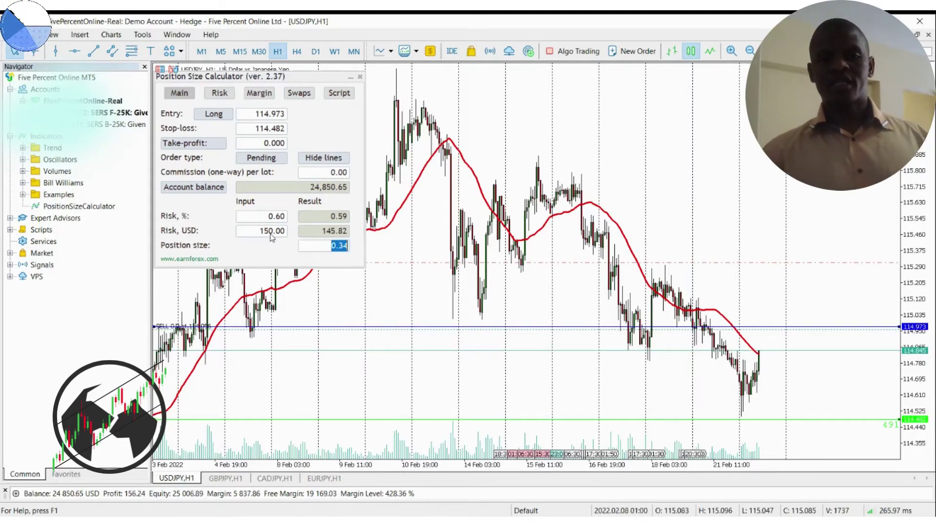